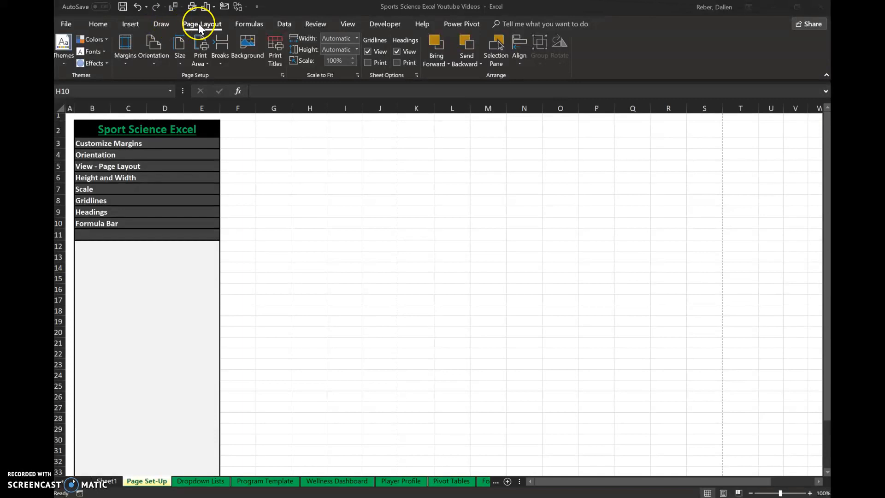
{"action": "left_click", "coordinate": [126, 51]}
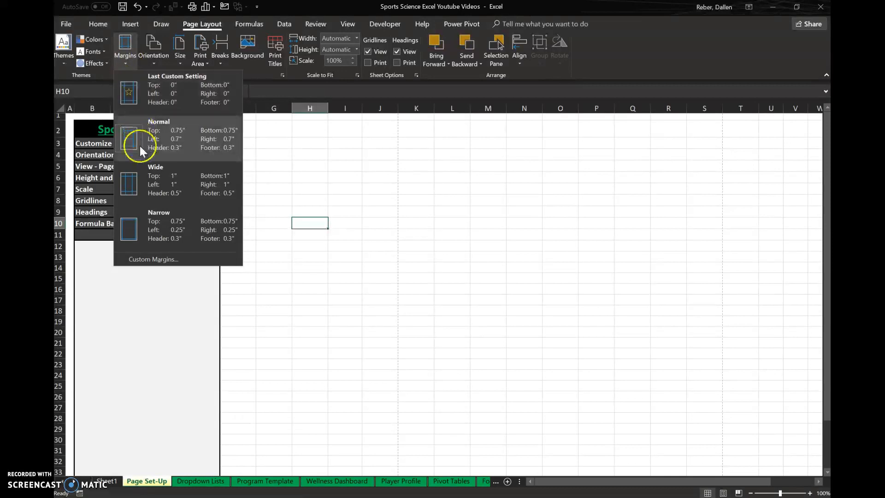
{"action": "left_click", "coordinate": [152, 259]}
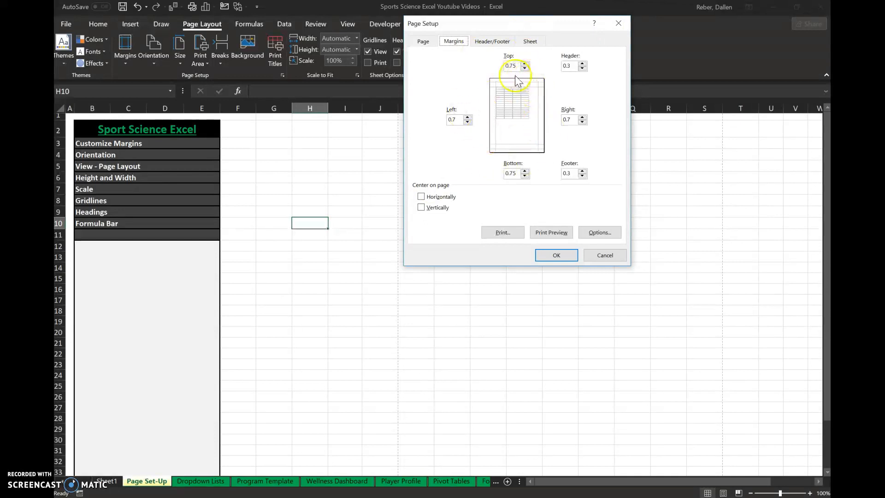
{"action": "left_click", "coordinate": [514, 66]}
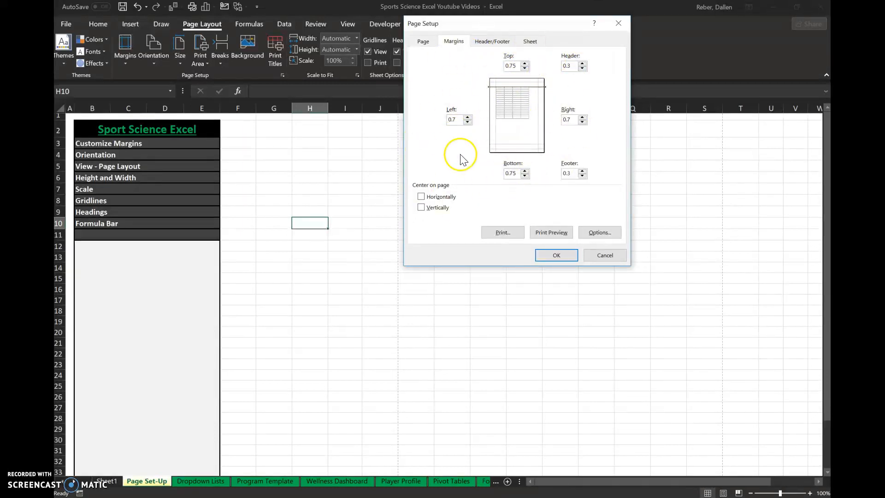
{"action": "left_click", "coordinate": [602, 256]}
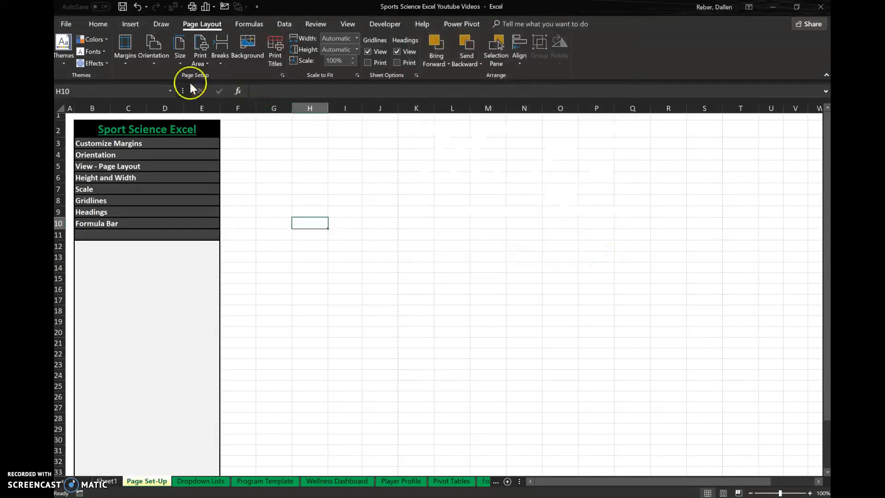
Apply the last custom margin setting, with all page, header and footer margins at 0 inches.
{"action": "left_click", "coordinate": [129, 59]}
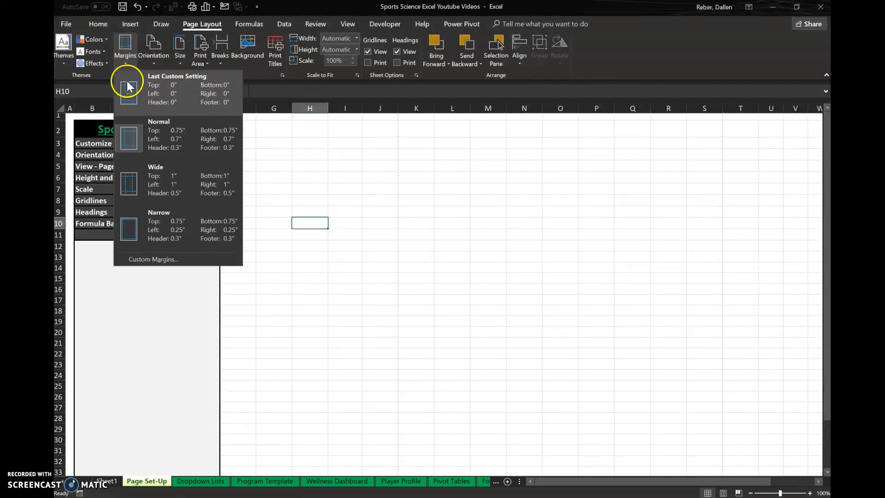
{"action": "left_click", "coordinate": [171, 83]}
{"action": "left_click", "coordinate": [182, 84]}
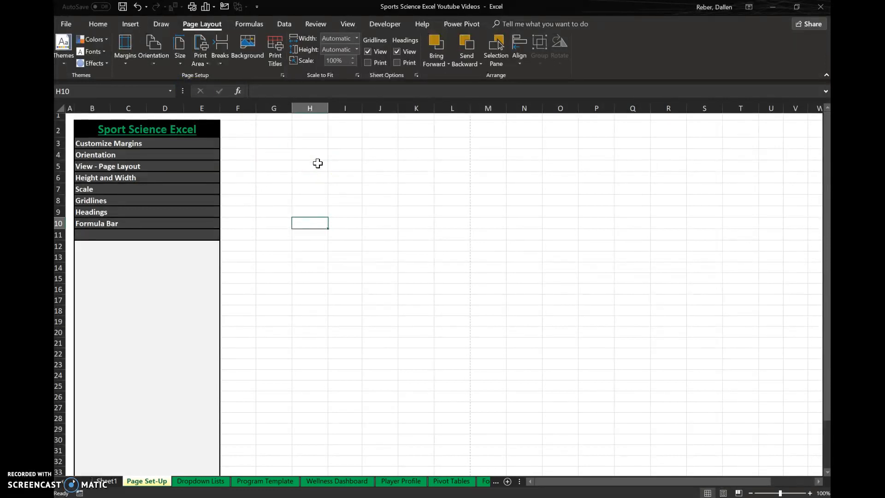
{"action": "left_click", "coordinate": [125, 46]}
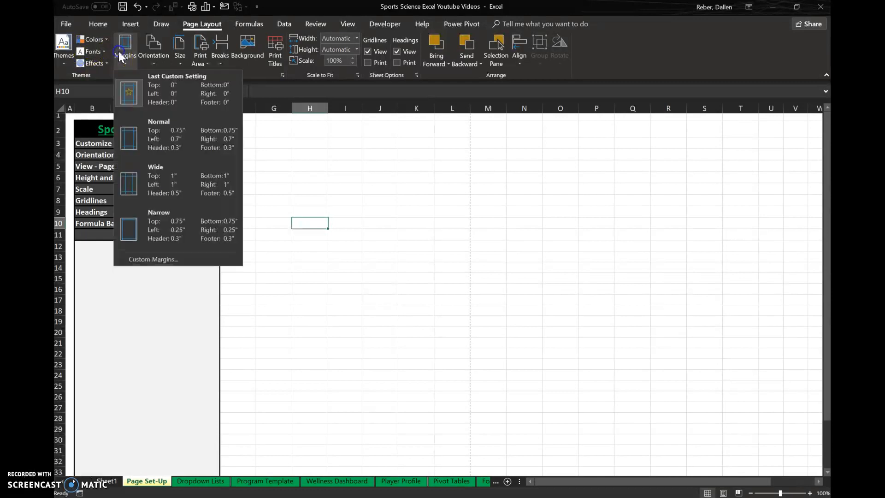
{"action": "left_click", "coordinate": [144, 91]}
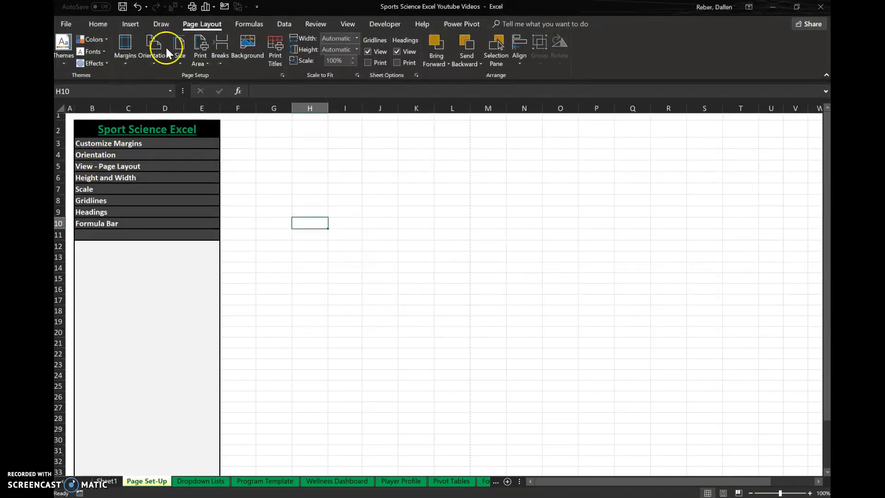
Set the page orientation of the Page Set-Up sheet to landscape.
{"action": "left_click", "coordinate": [154, 60]}
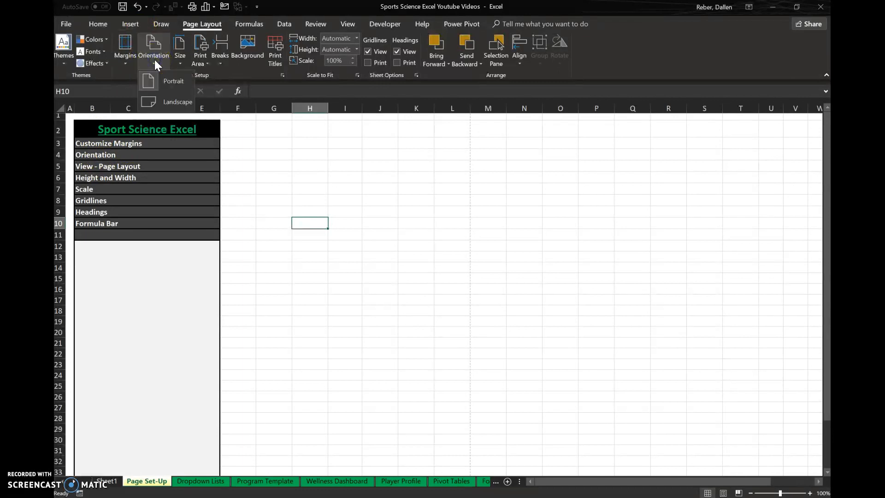
{"action": "left_click", "coordinate": [172, 103]}
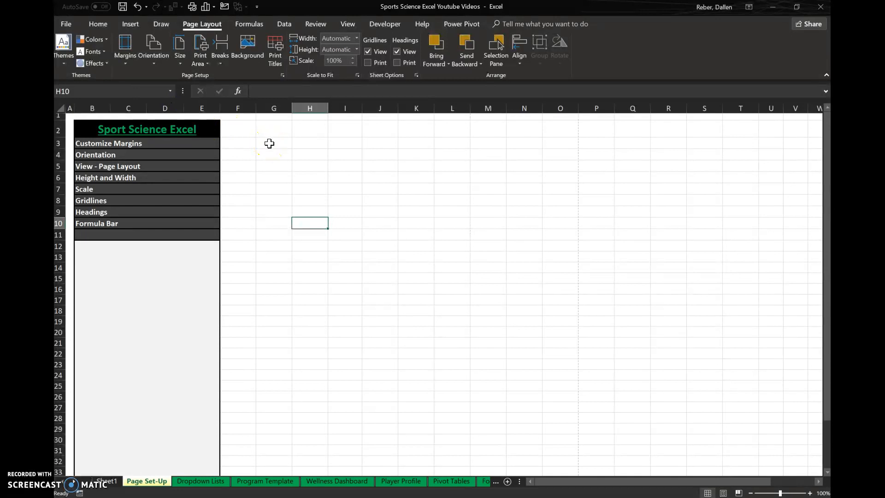
{"action": "left_click", "coordinate": [155, 59]}
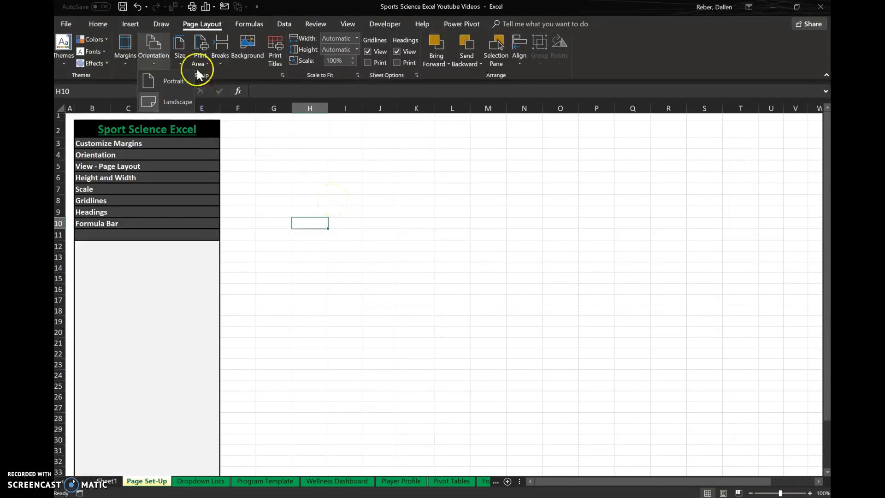
{"action": "left_click", "coordinate": [312, 178]}
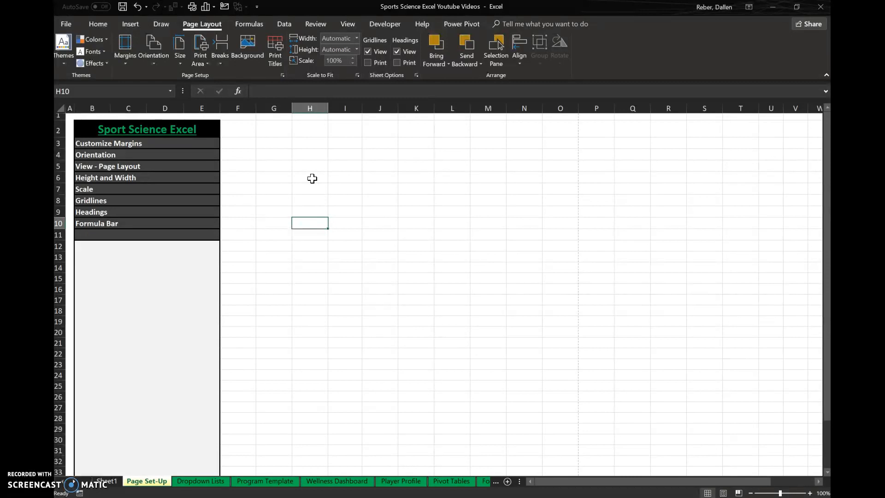
Switch the Page Set-Up sheet to the Page Layout workbook view.
{"action": "left_click", "coordinate": [352, 29]}
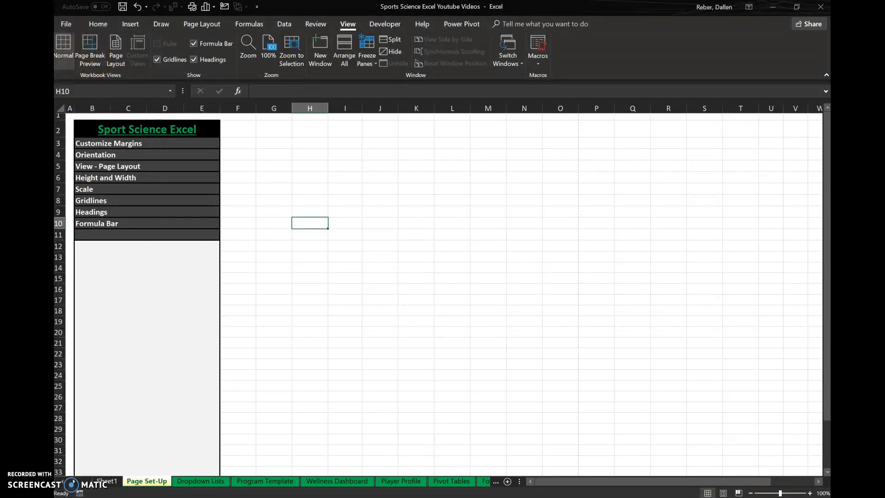
{"action": "left_click", "coordinate": [117, 57]}
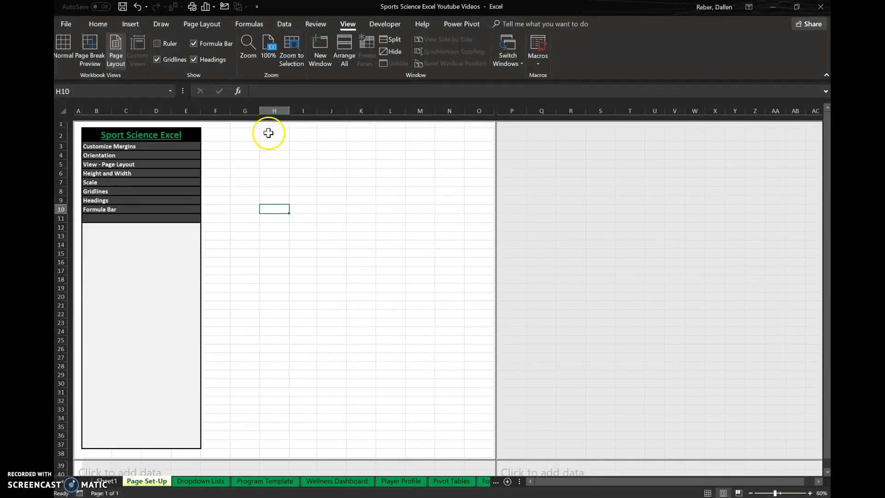
{"action": "left_click", "coordinate": [212, 26]}
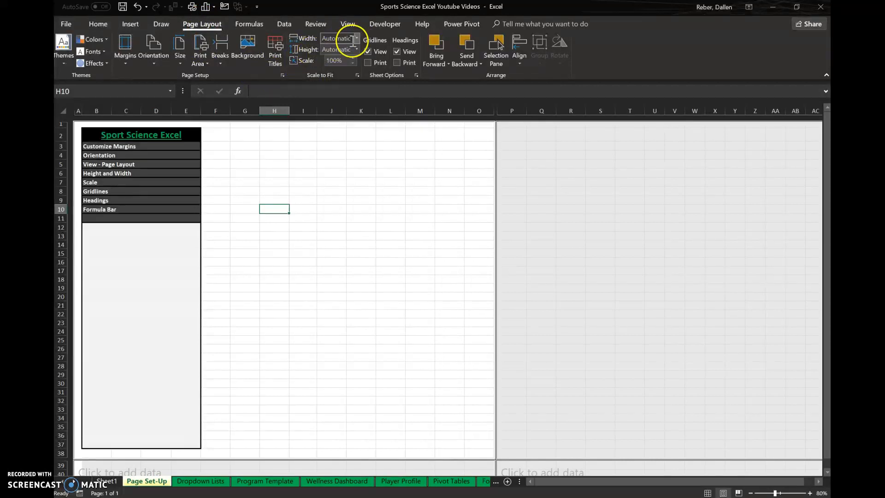
Enter the value 1 in cell M9 and in cell Q9.
{"action": "left_click", "coordinate": [432, 203]}
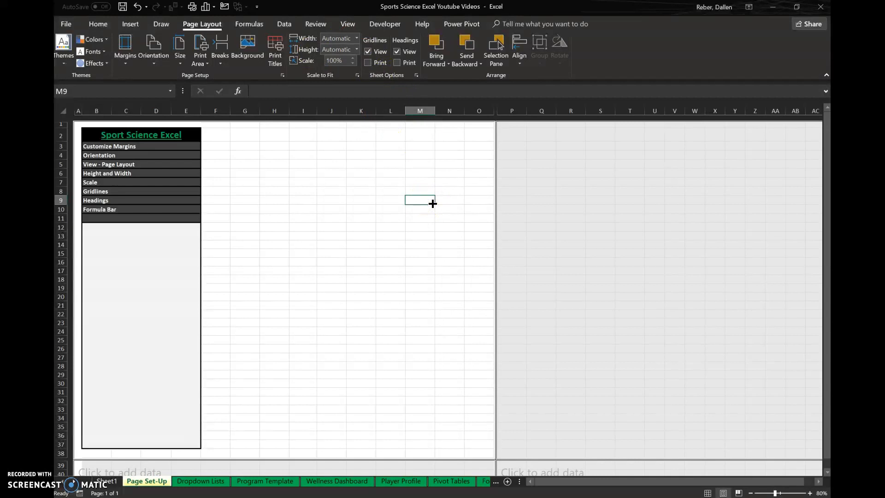
{"action": "type", "text": "1"}
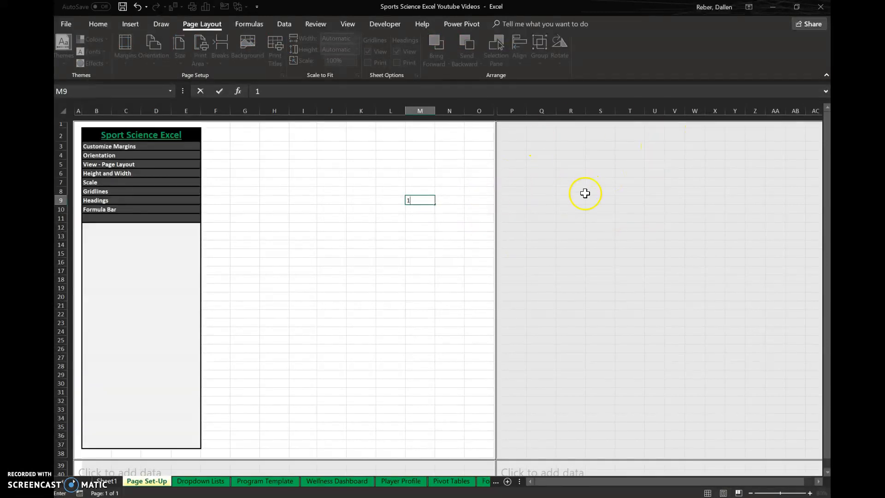
{"action": "left_click", "coordinate": [555, 200]}
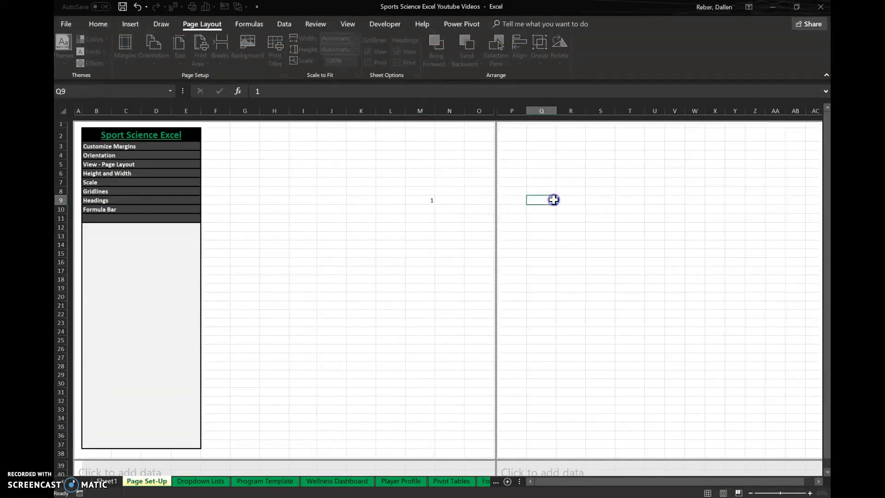
{"action": "type", "text": "1"}
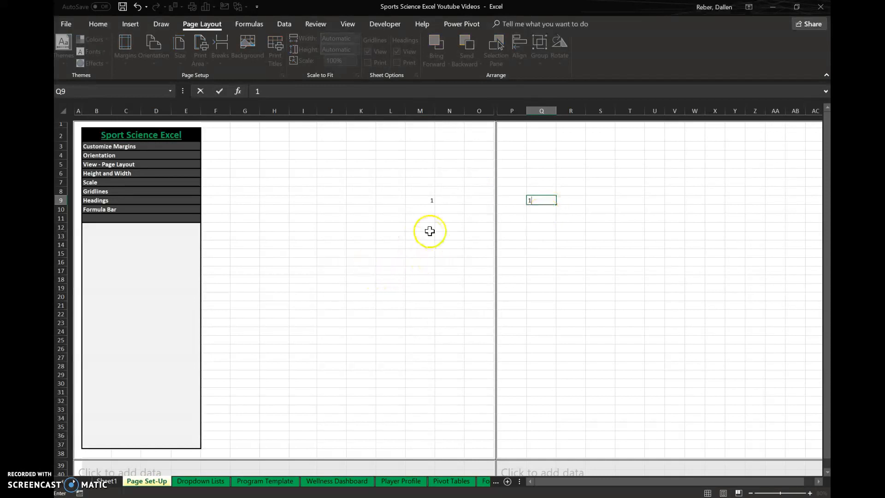
{"action": "key", "text": "Return"}
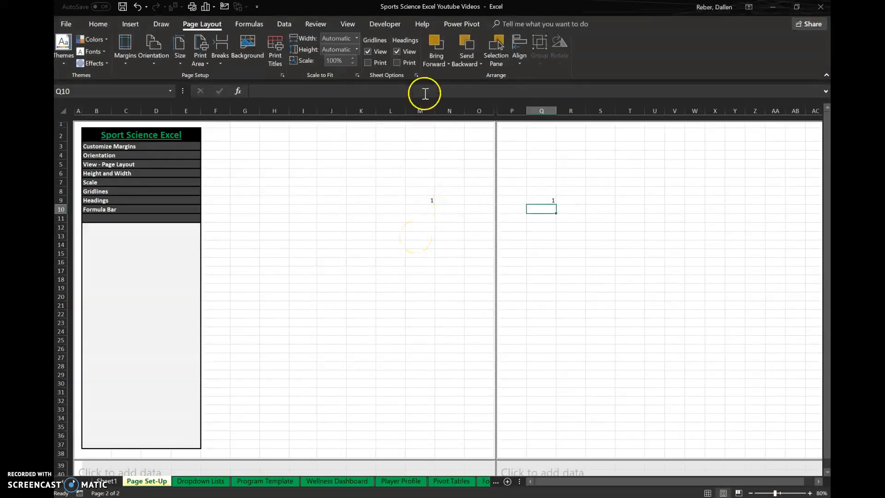
Scale the sheet to fit 1 page in height and 1 page in width, and check the page boundaries.
{"action": "left_click", "coordinate": [360, 52]}
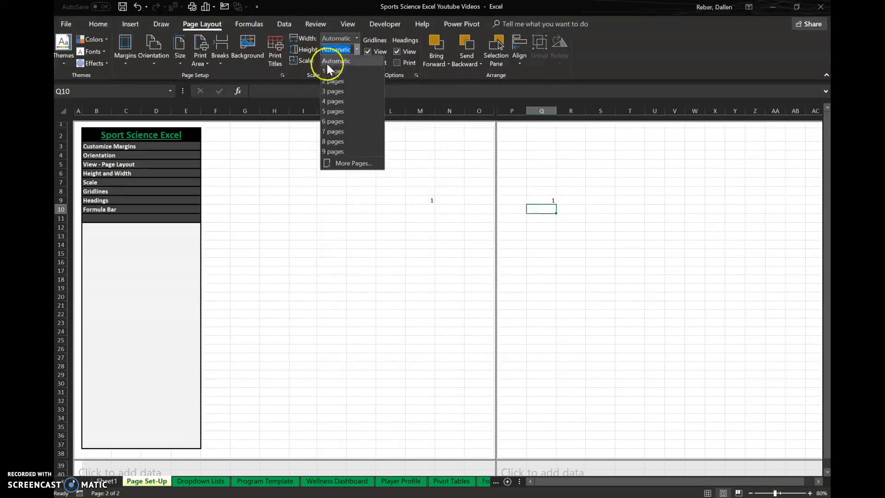
{"action": "left_click", "coordinate": [332, 74]}
{"action": "left_click", "coordinate": [356, 41]}
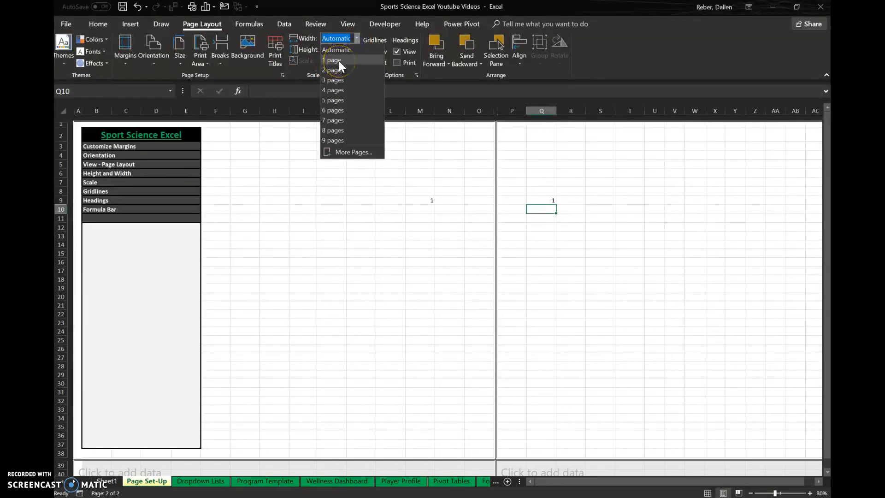
{"action": "left_click", "coordinate": [338, 60]}
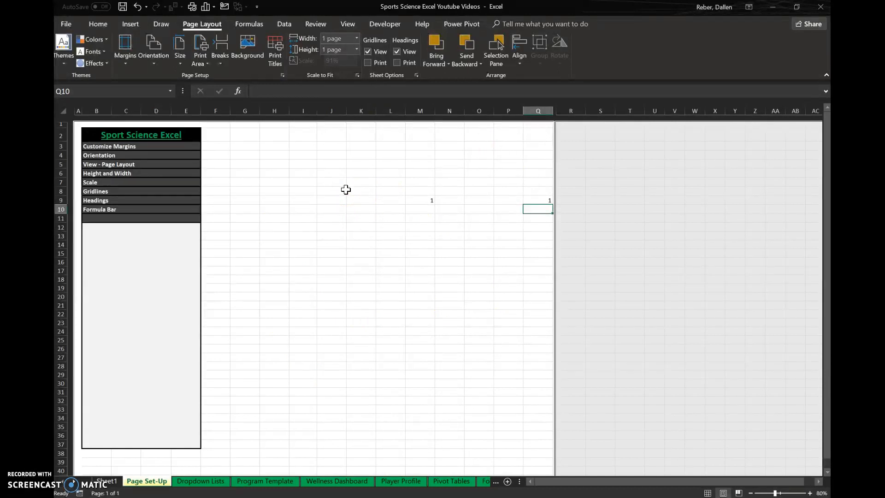
{"action": "scroll", "coordinate": [353, 255], "scroll_direction": "down", "scroll_amount": 3}
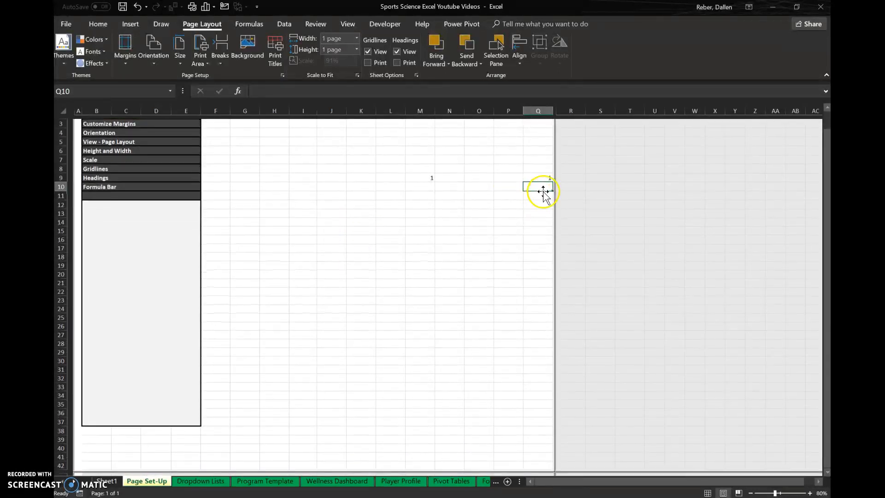
{"action": "scroll", "coordinate": [362, 302], "scroll_direction": "down", "scroll_amount": 3}
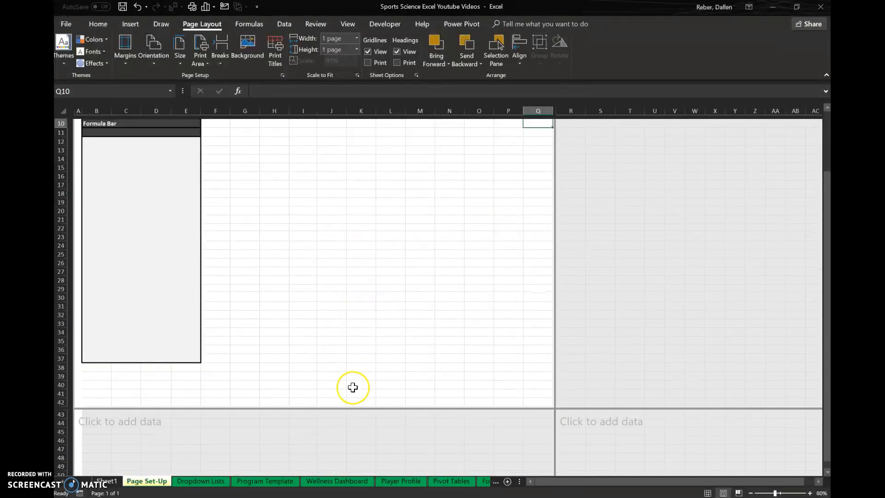
{"action": "scroll", "coordinate": [352, 387], "scroll_direction": "up", "scroll_amount": 5}
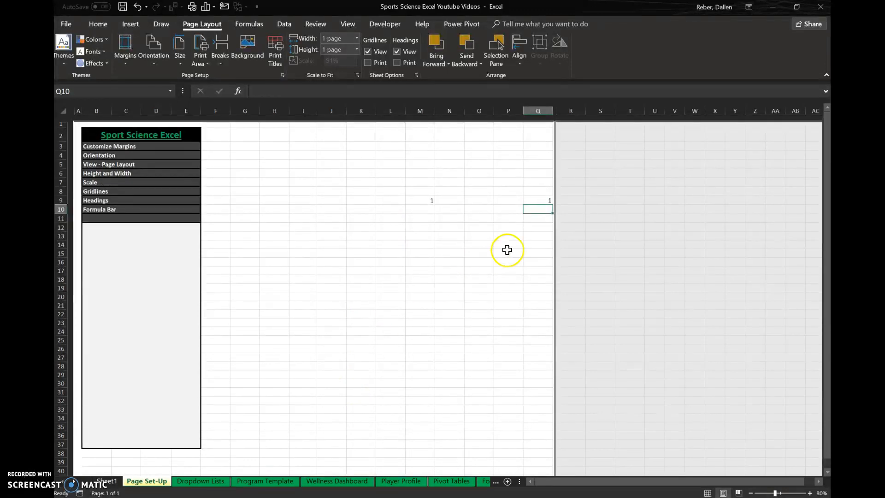
Reset the print width and height of the sheet to Automatic.
{"action": "left_click", "coordinate": [535, 201]}
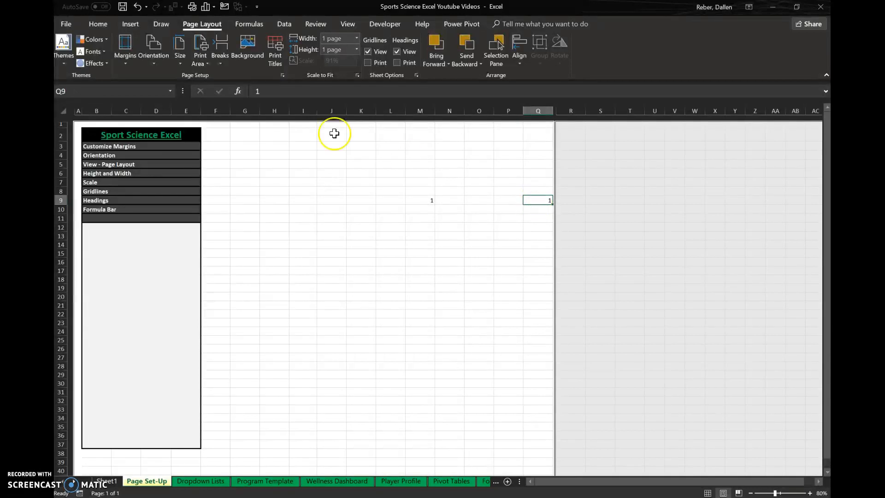
{"action": "left_click", "coordinate": [356, 39]}
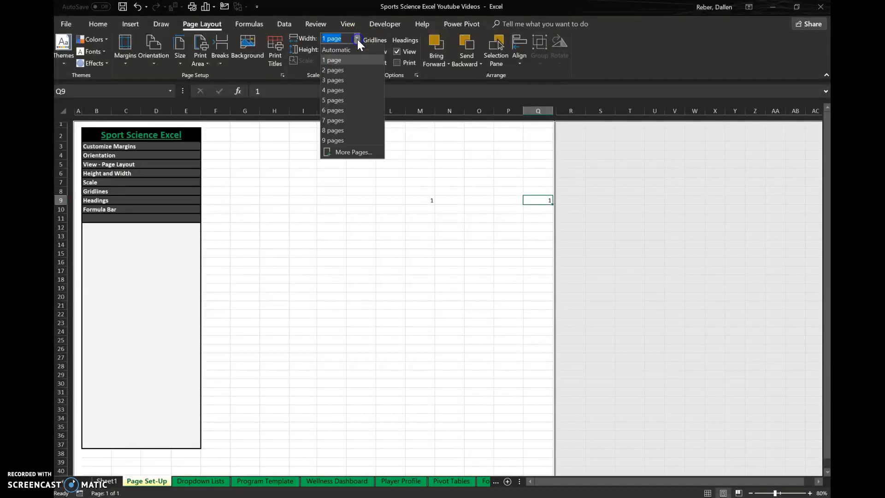
{"action": "left_click", "coordinate": [357, 50]}
{"action": "left_click", "coordinate": [356, 50]}
{"action": "left_click", "coordinate": [339, 60]}
{"action": "left_click", "coordinate": [341, 61]}
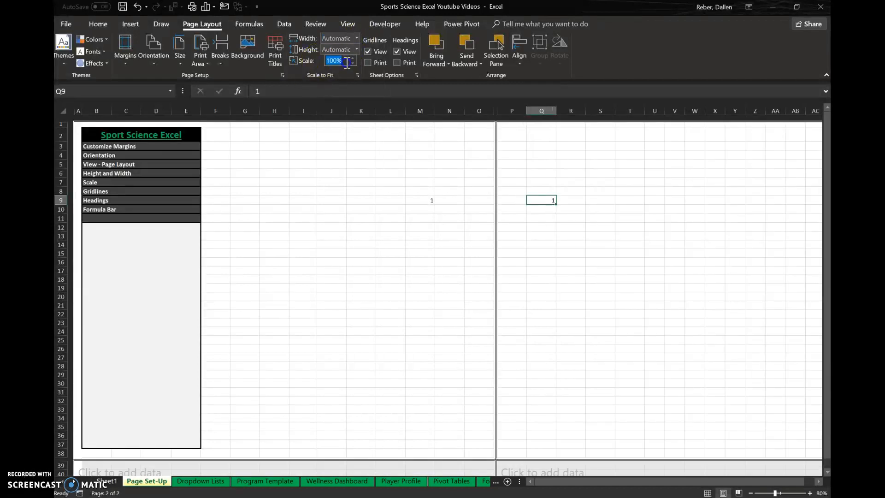
Set the print scale of the sheet to 90%.
{"action": "left_click", "coordinate": [347, 62]}
{"action": "key", "text": "BackSpace"}
{"action": "key", "text": "BackSpace"}
{"action": "key", "text": "BackSpace"}
{"action": "key", "text": "BackSpace"}
{"action": "type", "text": "90"}
{"action": "key", "text": "Return"}
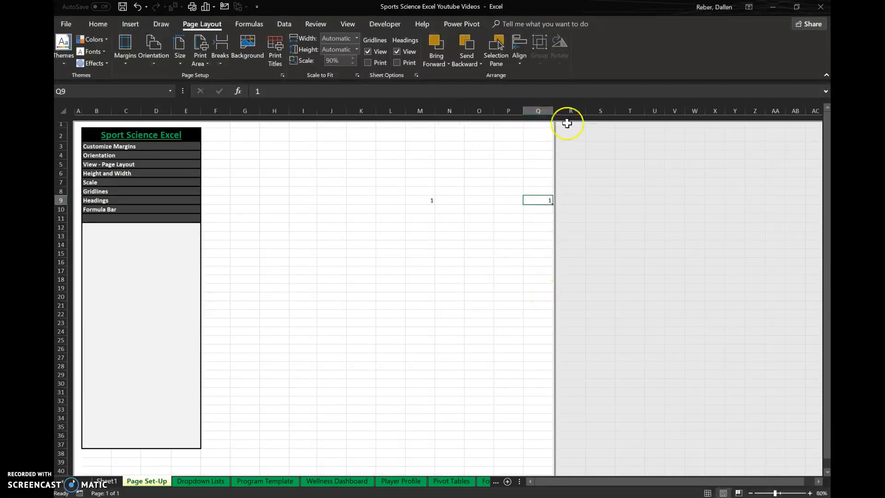
Fit the sheet to 1 page in width and 1 page in height and view the print preview.
{"action": "left_click", "coordinate": [343, 61]}
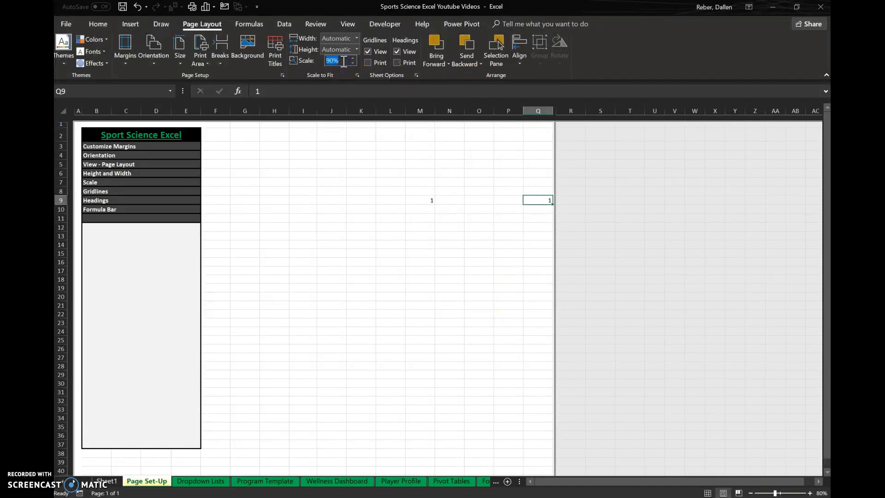
{"action": "left_click", "coordinate": [356, 40]}
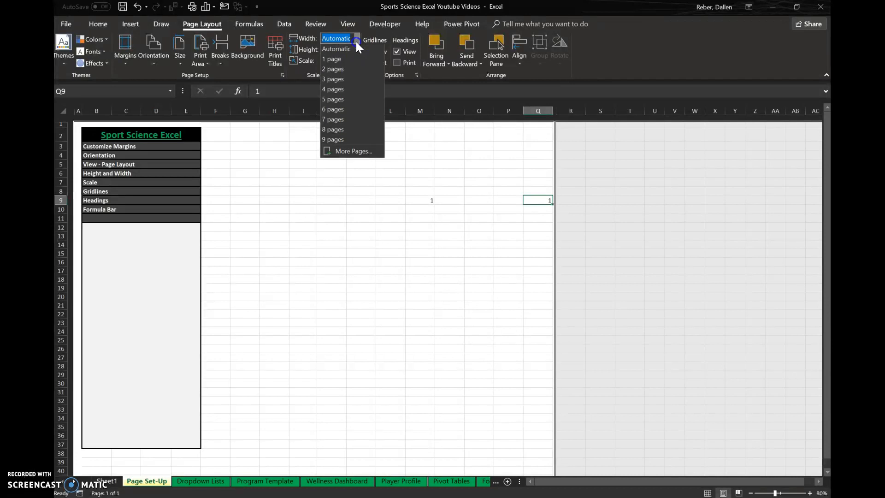
{"action": "left_click", "coordinate": [341, 59]}
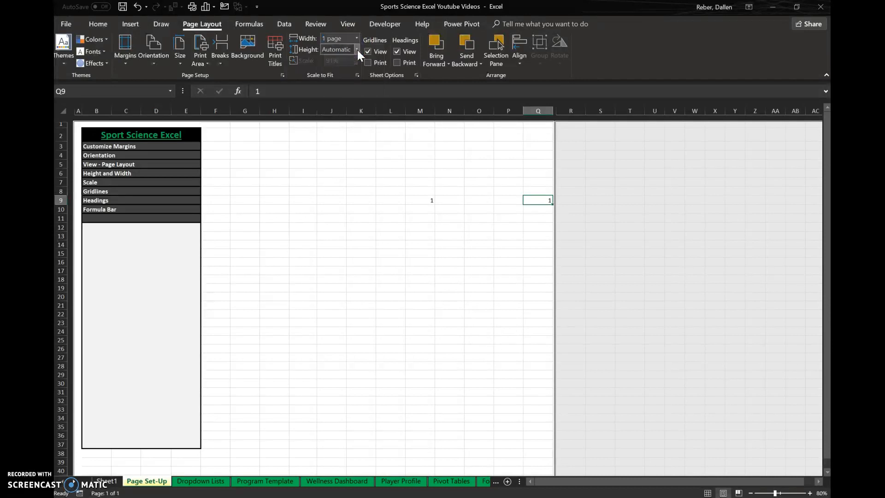
{"action": "left_click", "coordinate": [357, 50]}
{"action": "left_click", "coordinate": [343, 71]}
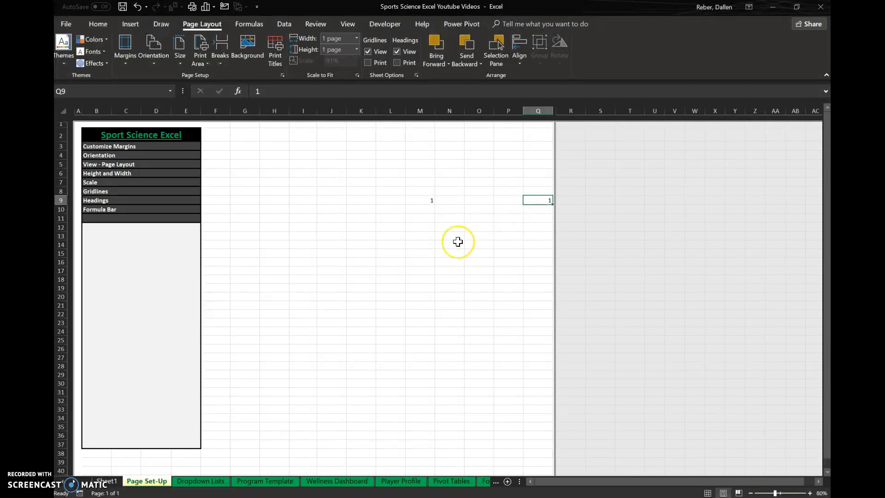
{"action": "key", "text": "ctrl+p"}
{"action": "left_click", "coordinate": [337, 145]}
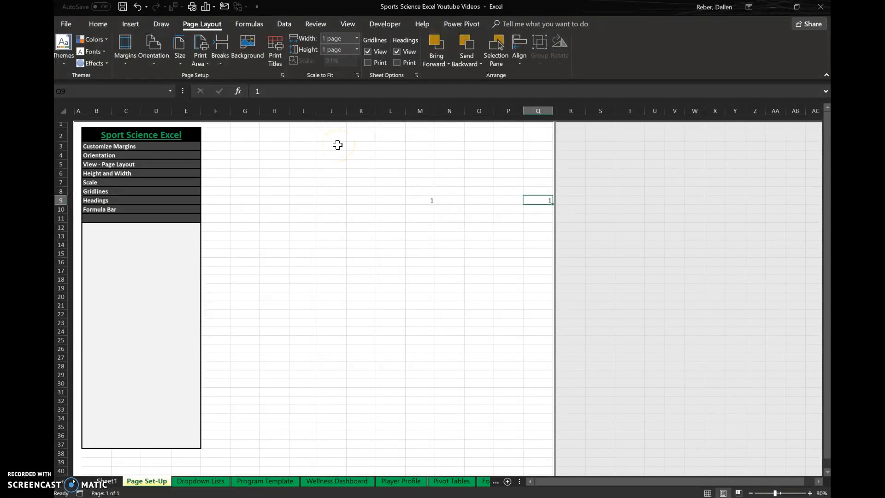
Hide the gridlines and the row and column headings from view on the Page Set-Up sheet.
{"action": "left_click", "coordinate": [366, 52]}
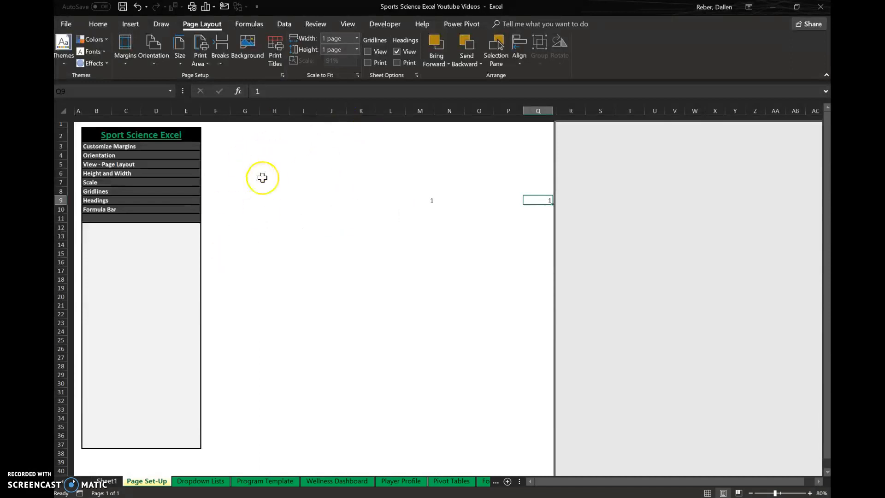
{"action": "left_click", "coordinate": [339, 202]}
{"action": "left_click", "coordinate": [297, 198]}
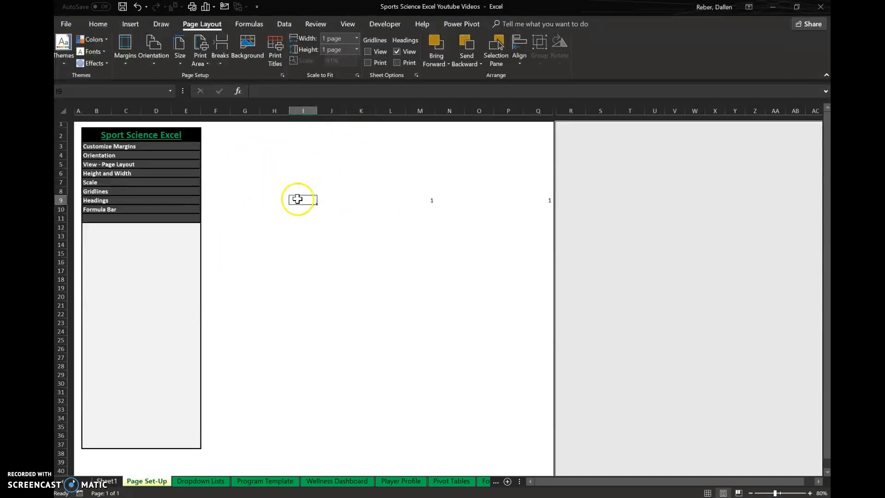
{"action": "left_click", "coordinate": [326, 180]}
{"action": "left_click", "coordinate": [279, 183]}
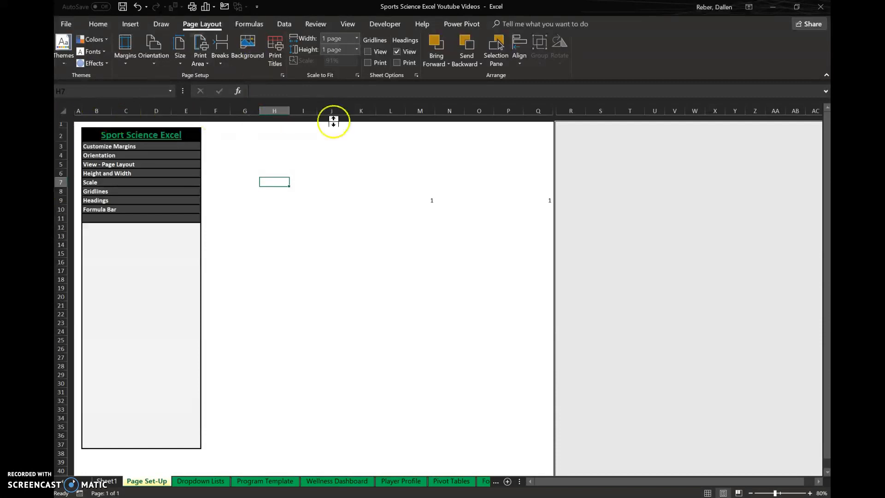
{"action": "left_click", "coordinate": [395, 52]}
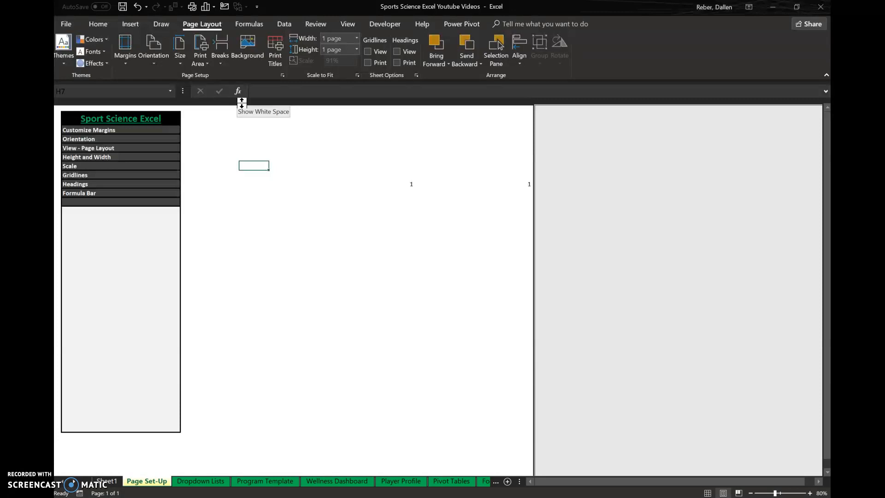
Hide the formula bar and select an empty cell on the Page Set-Up sheet to check the clean layout.
{"action": "left_click", "coordinate": [318, 25]}
{"action": "left_click", "coordinate": [347, 25]}
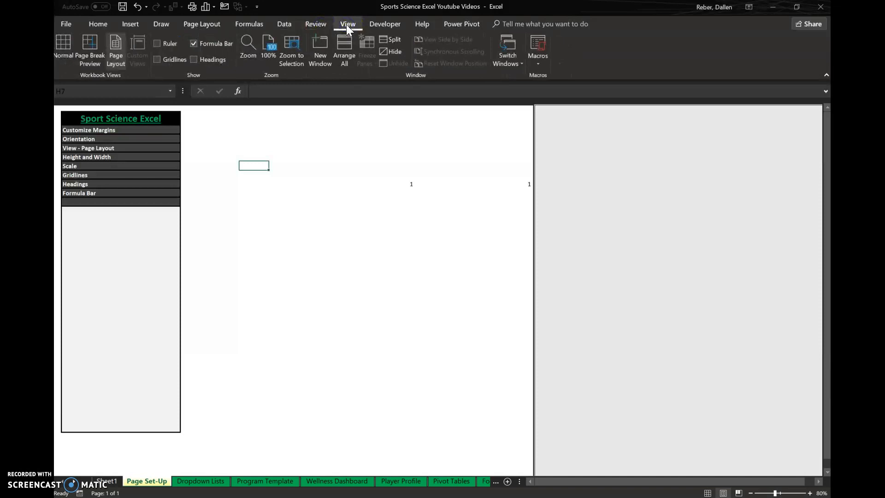
{"action": "left_click", "coordinate": [194, 45]}
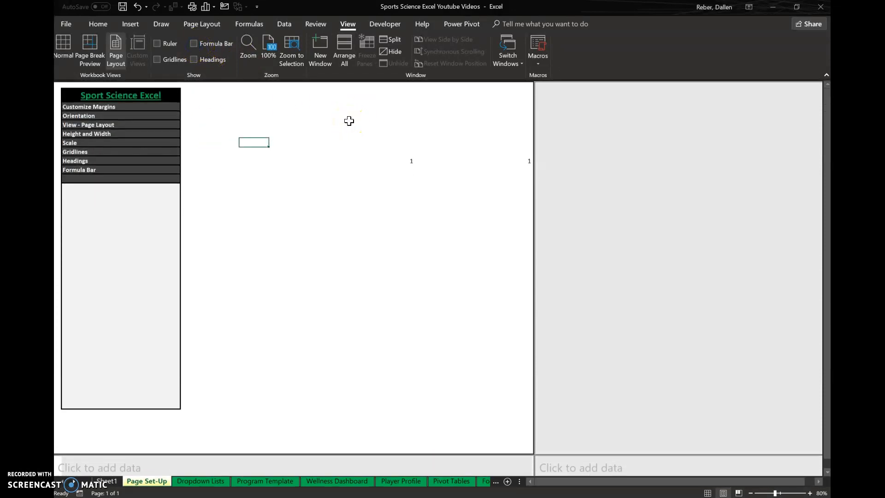
{"action": "left_click", "coordinate": [219, 104]}
{"action": "left_click", "coordinate": [491, 133]}
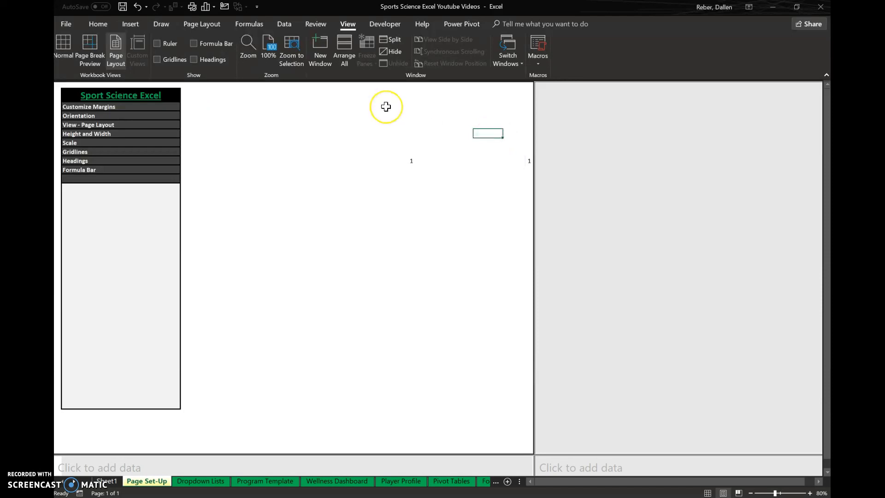